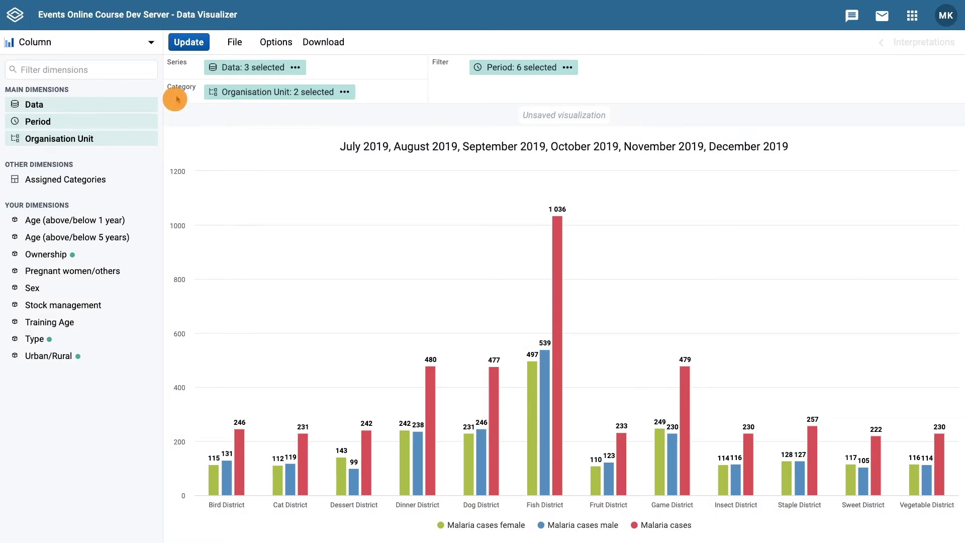
Create a new visualization and set its type to Pivot table
click(240, 44)
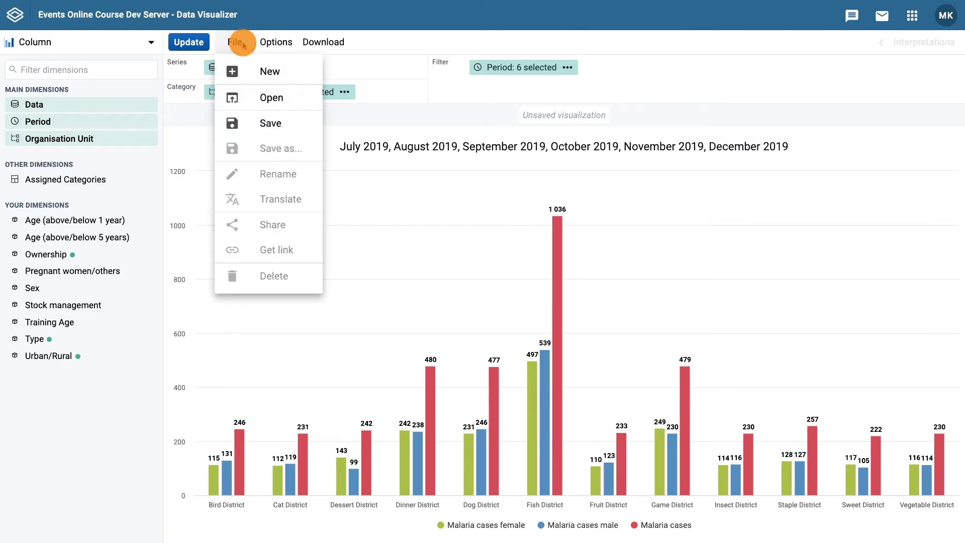
click(240, 71)
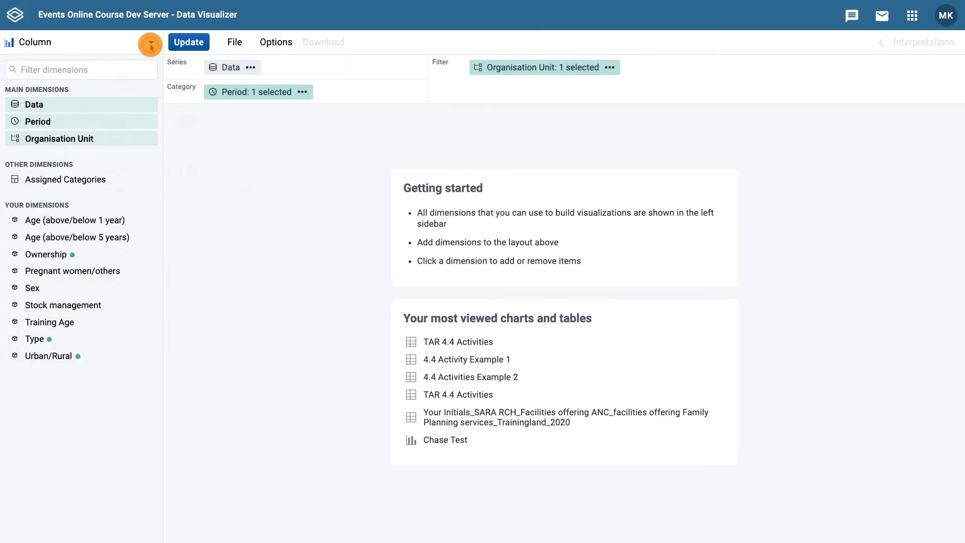
click(149, 43)
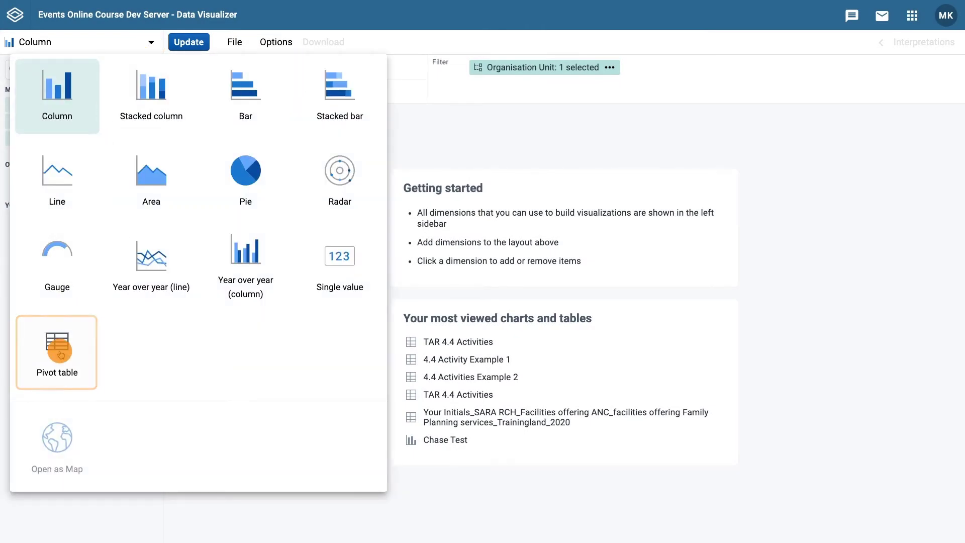
click(58, 347)
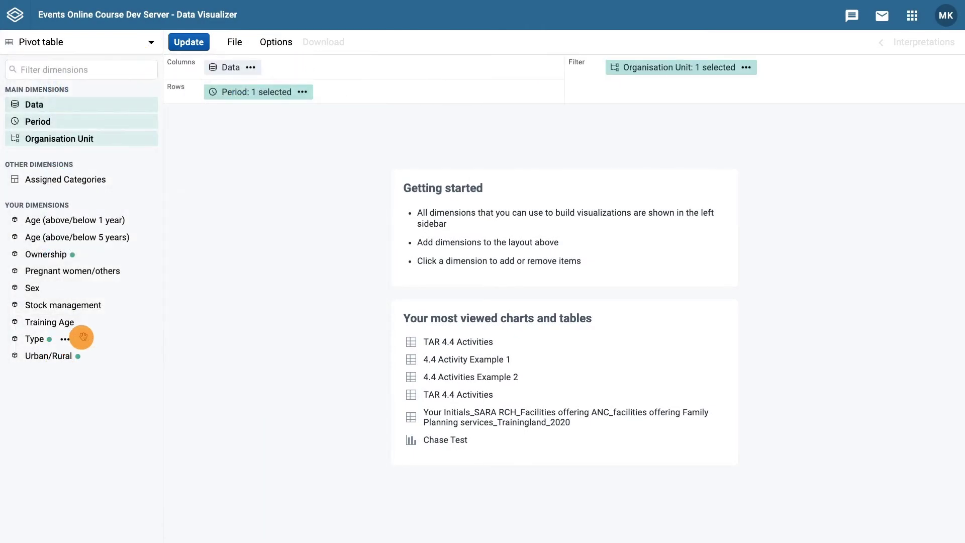
Add the Malaria cases program indicator from the Malaria Case Management program as data
click(34, 105)
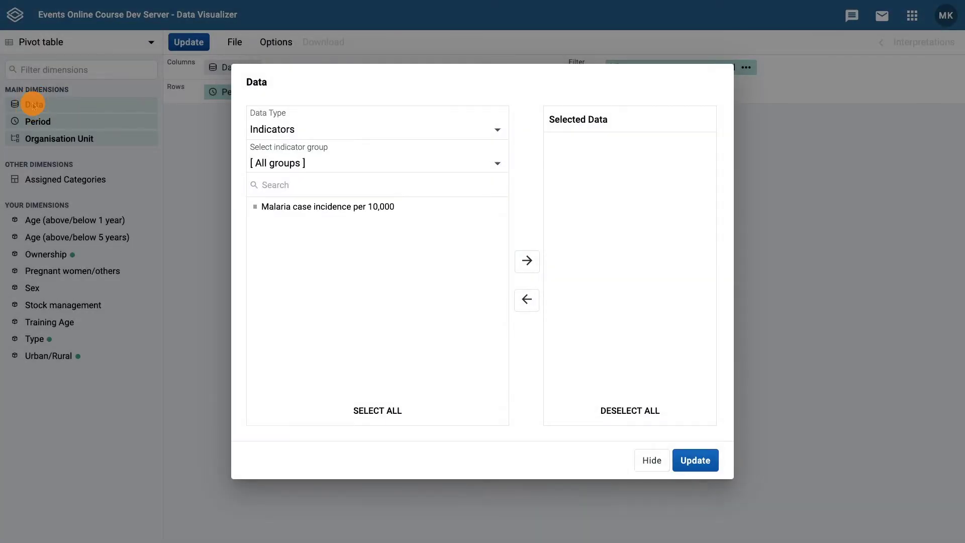
click(322, 134)
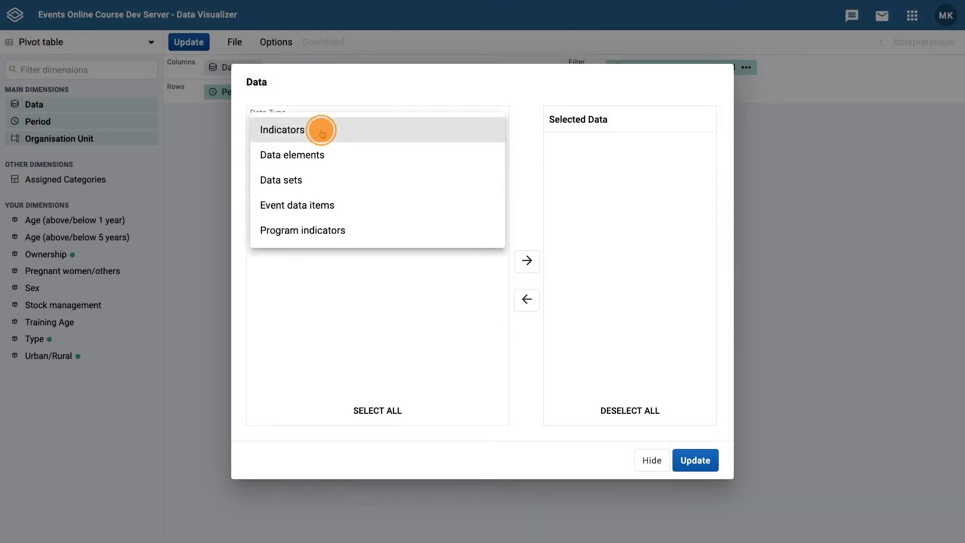
click(322, 231)
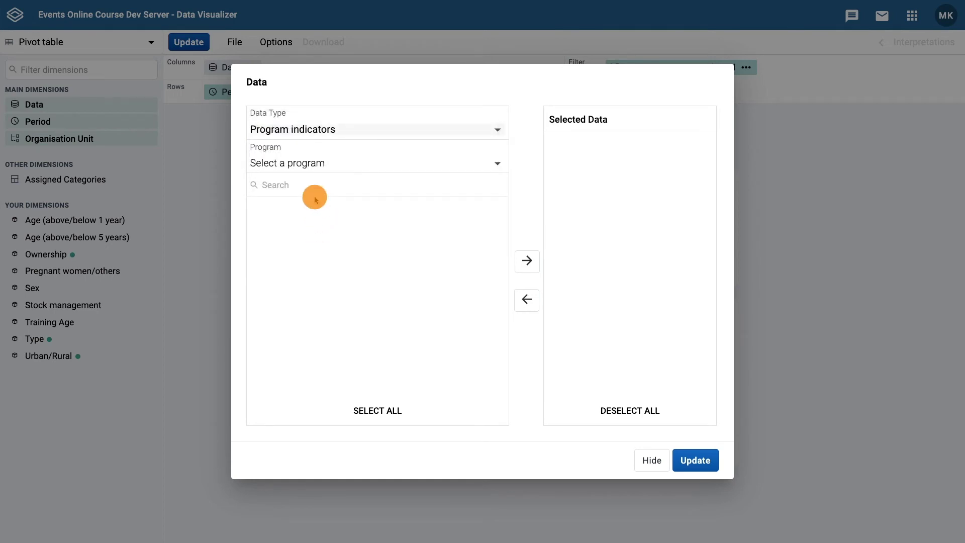
click(333, 164)
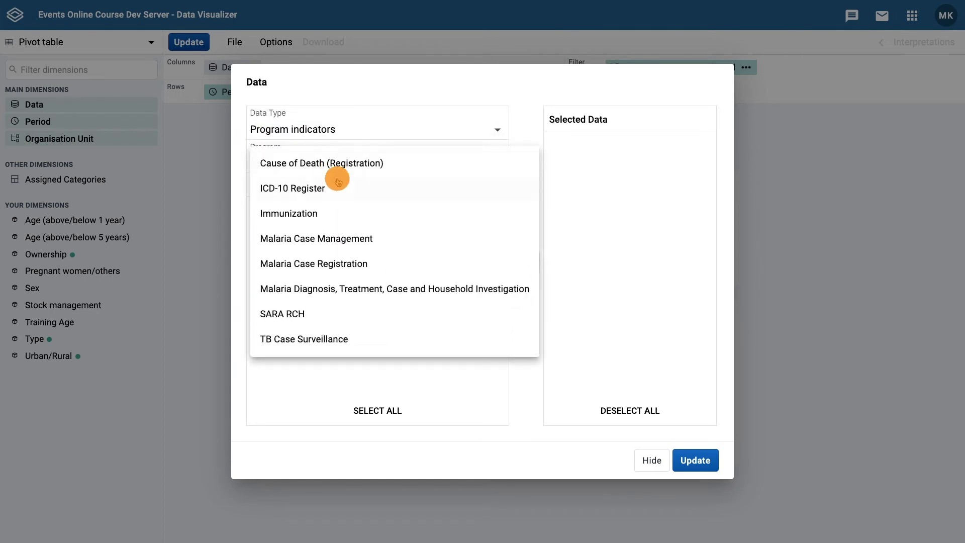
click(342, 246)
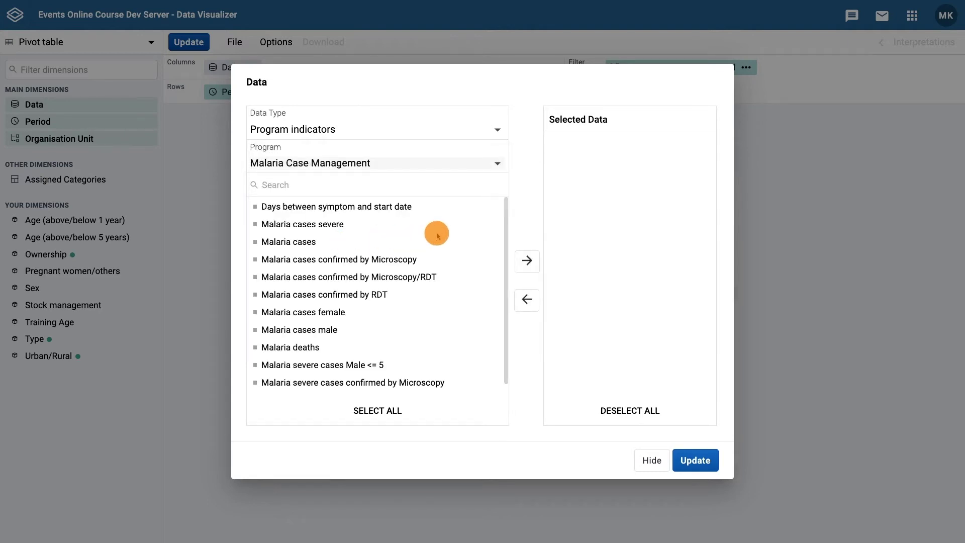
double_click(305, 242)
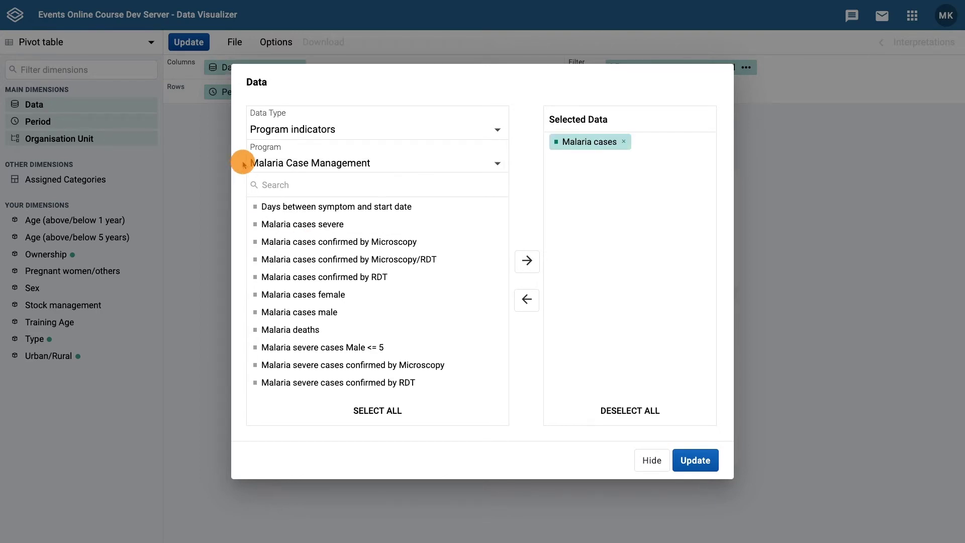
Add the Total Population data element from the Primary Health Care Yearly group
click(280, 130)
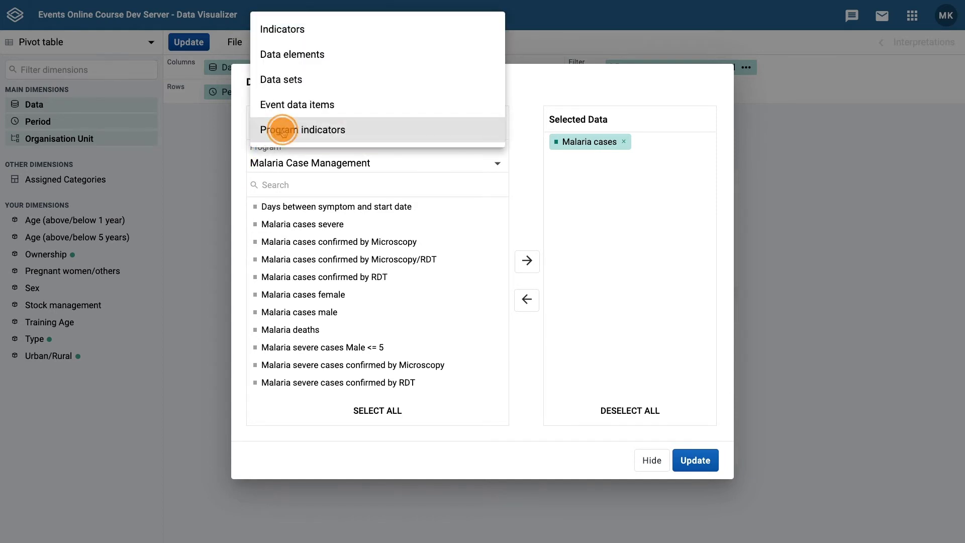
click(293, 54)
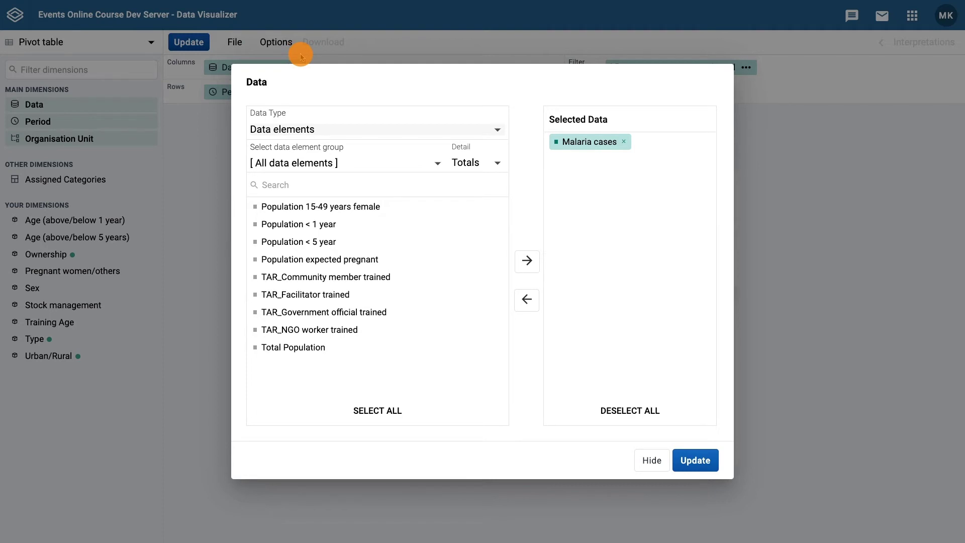
click(340, 163)
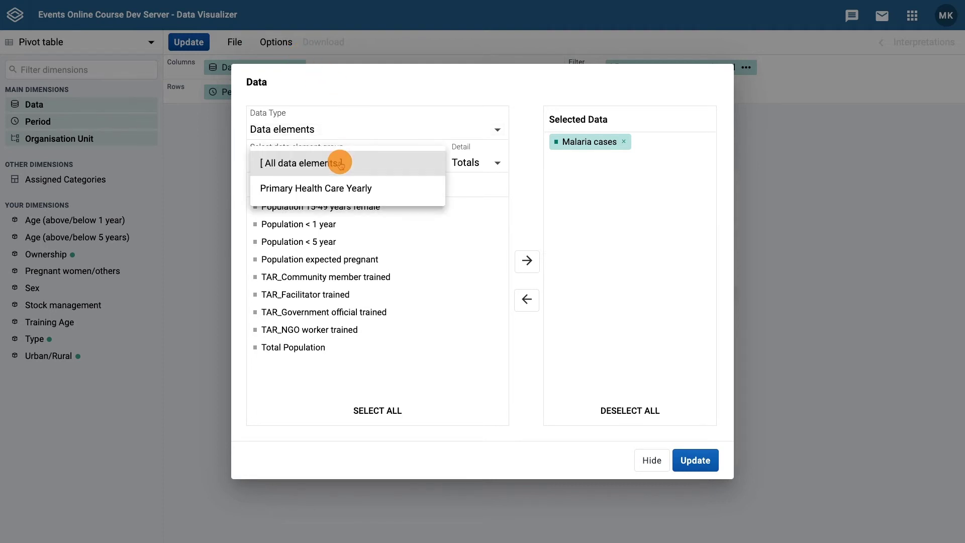
click(379, 194)
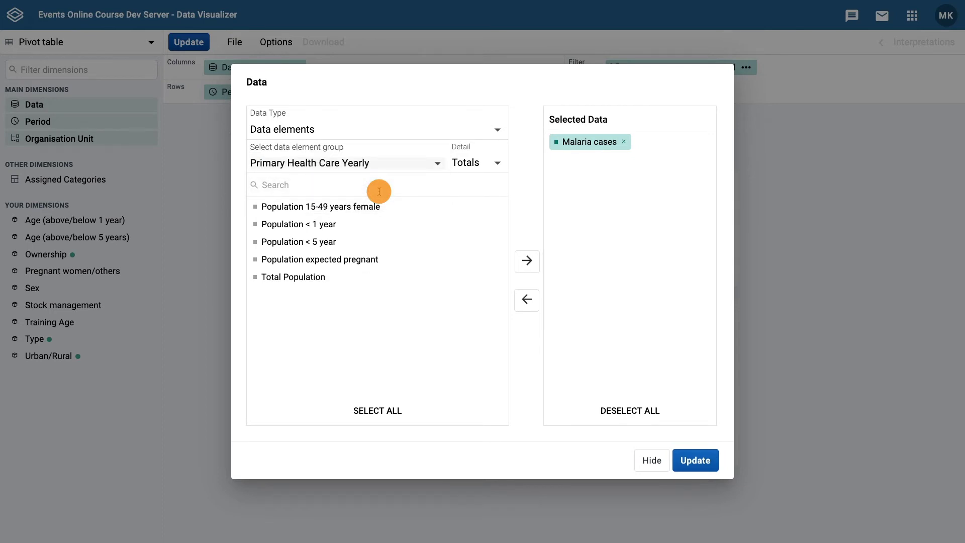
double_click(316, 277)
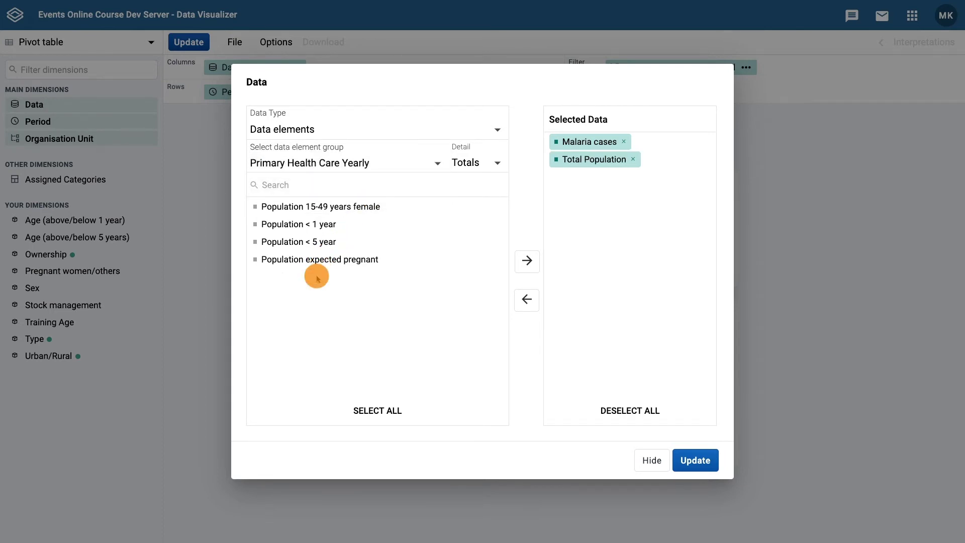
Add the indicator Malaria case incidence per 10,000 from the Malaria indicator group
click(353, 133)
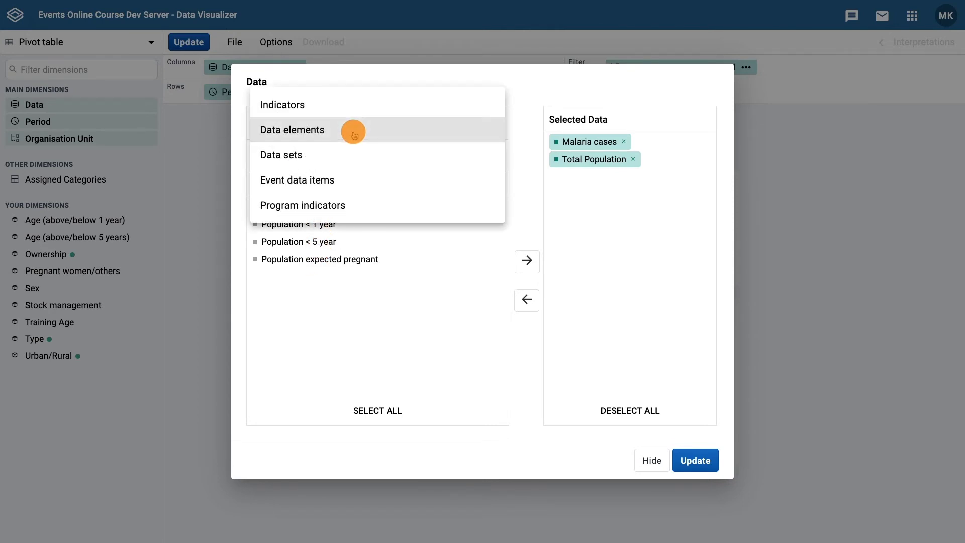
click(356, 110)
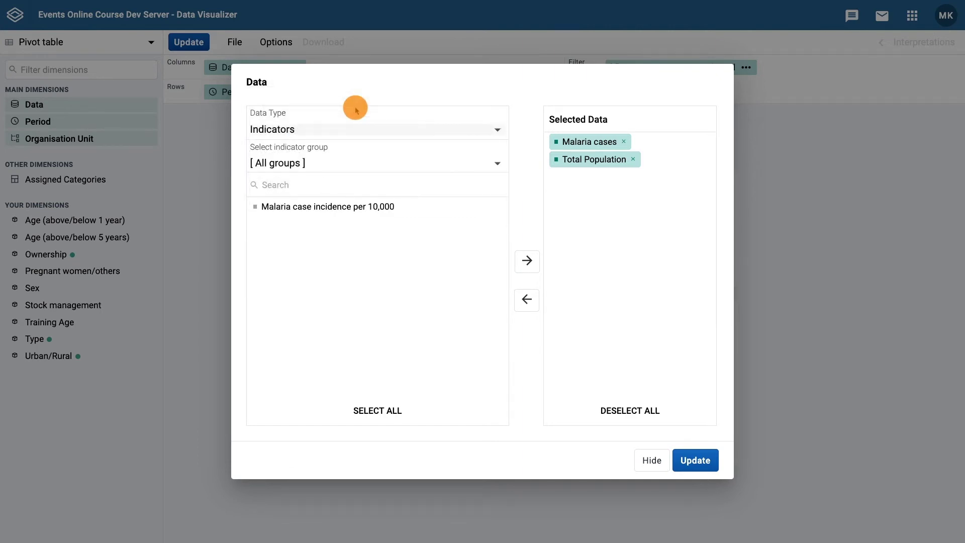
click(348, 163)
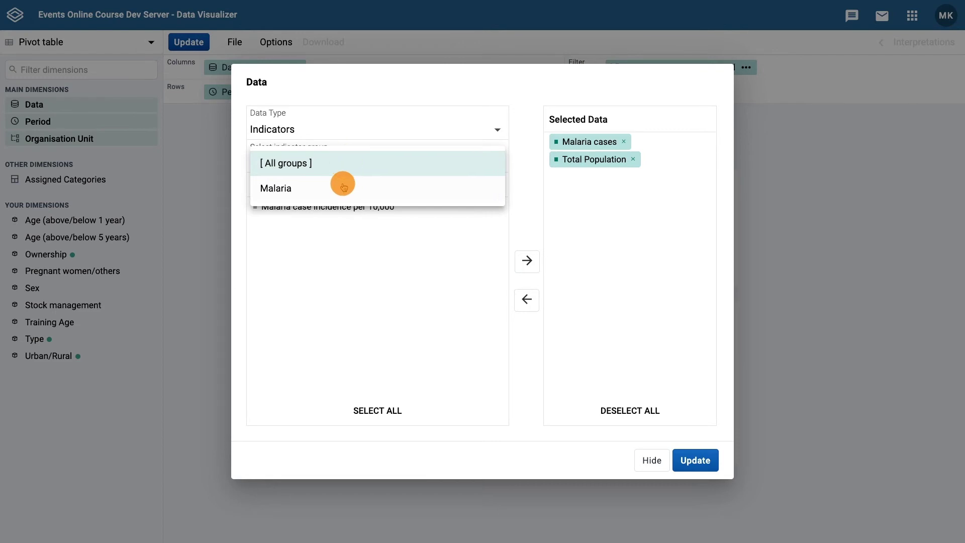
click(340, 188)
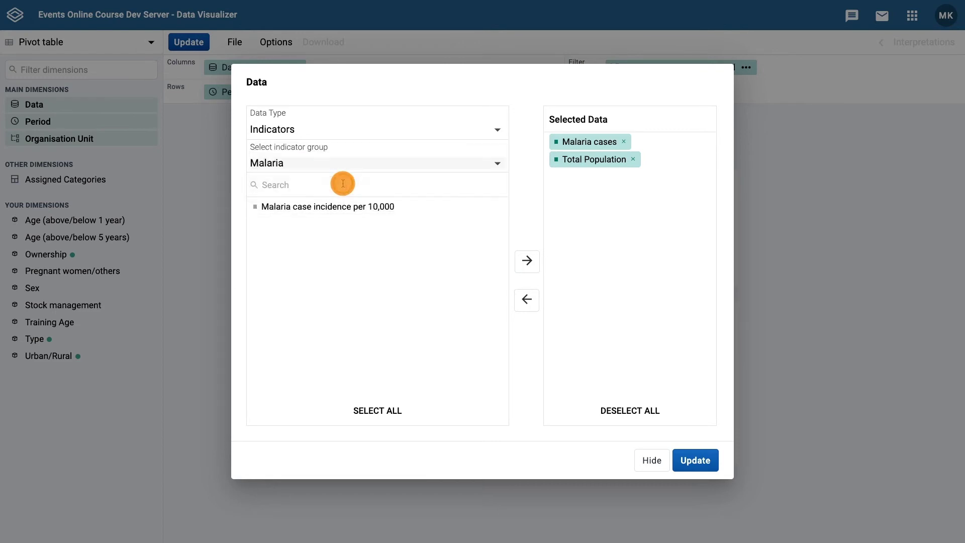
double_click(337, 211)
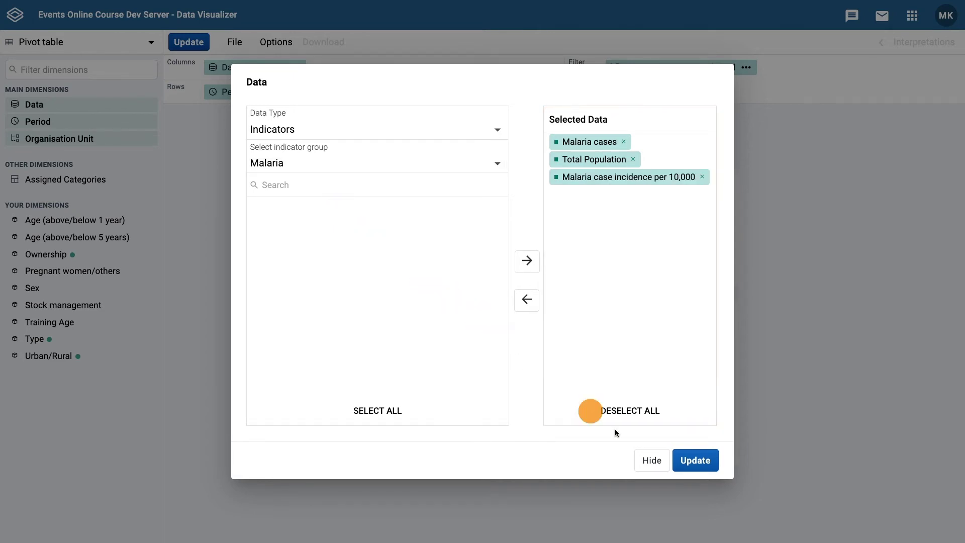
click(651, 460)
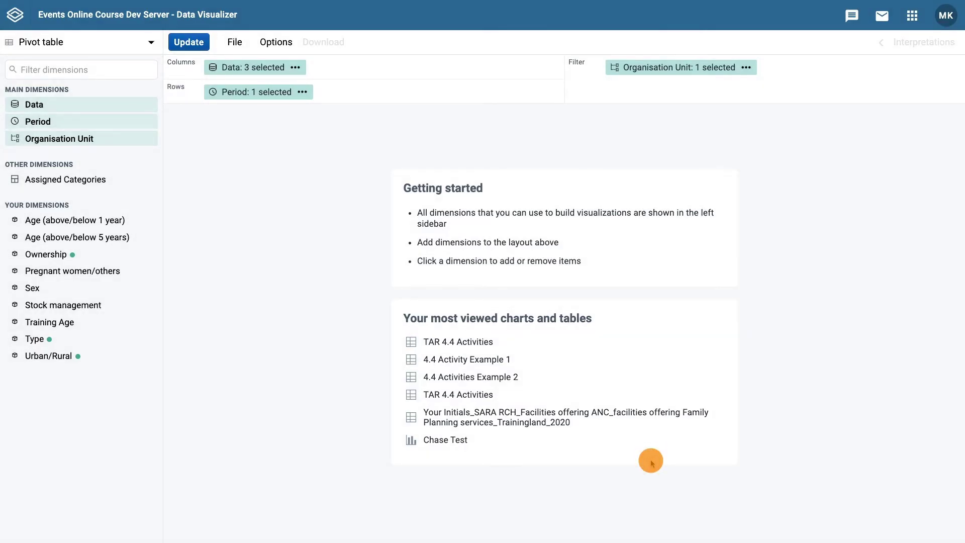
Replace Last 12 months with the fixed yearly period 2019
click(39, 123)
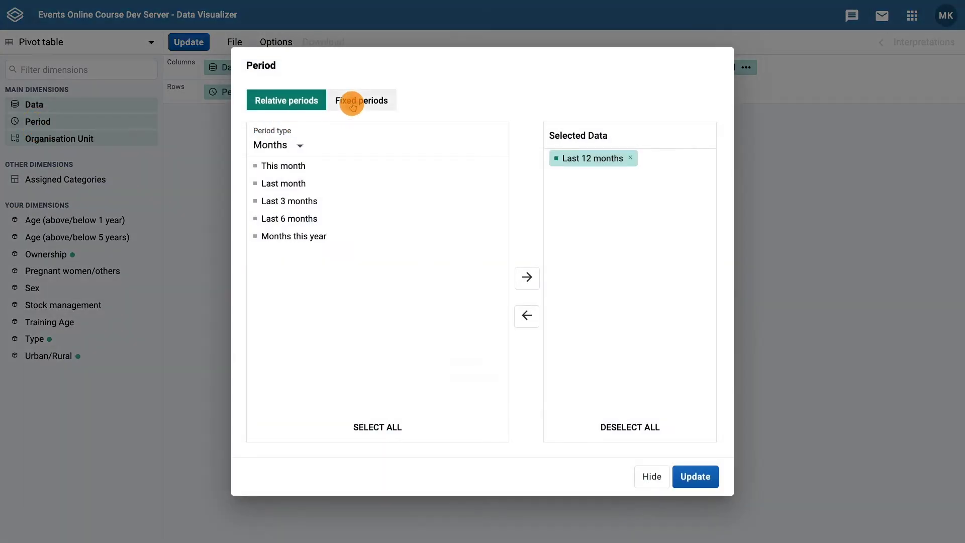
click(351, 110)
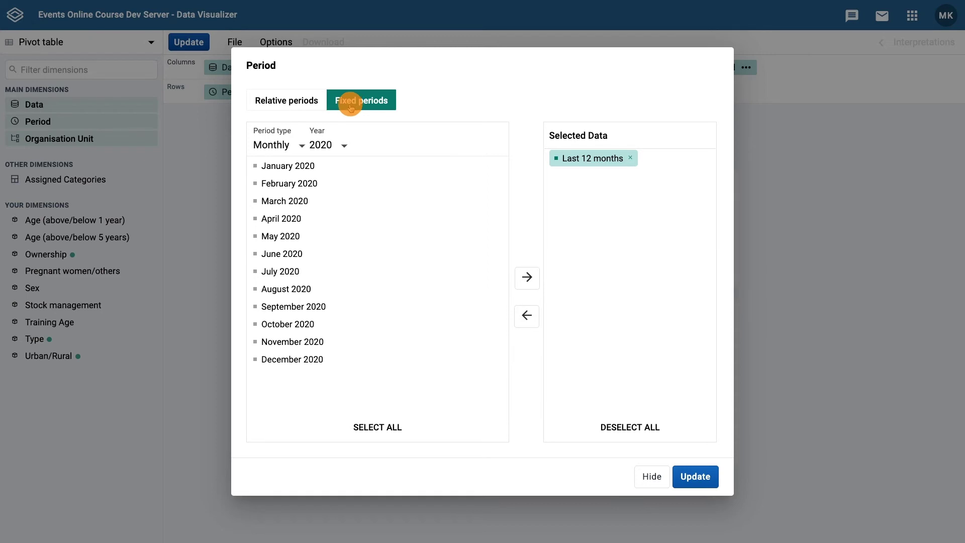
click(295, 146)
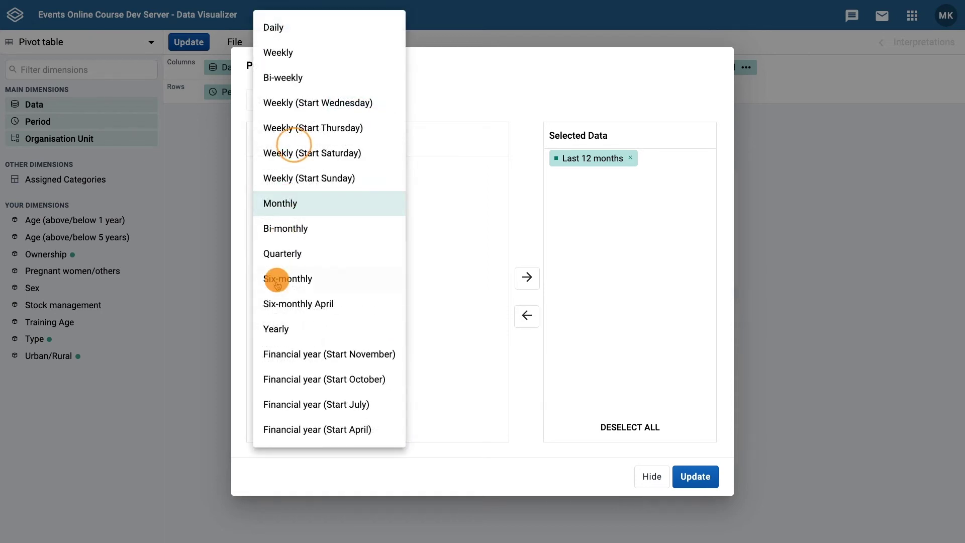
click(271, 328)
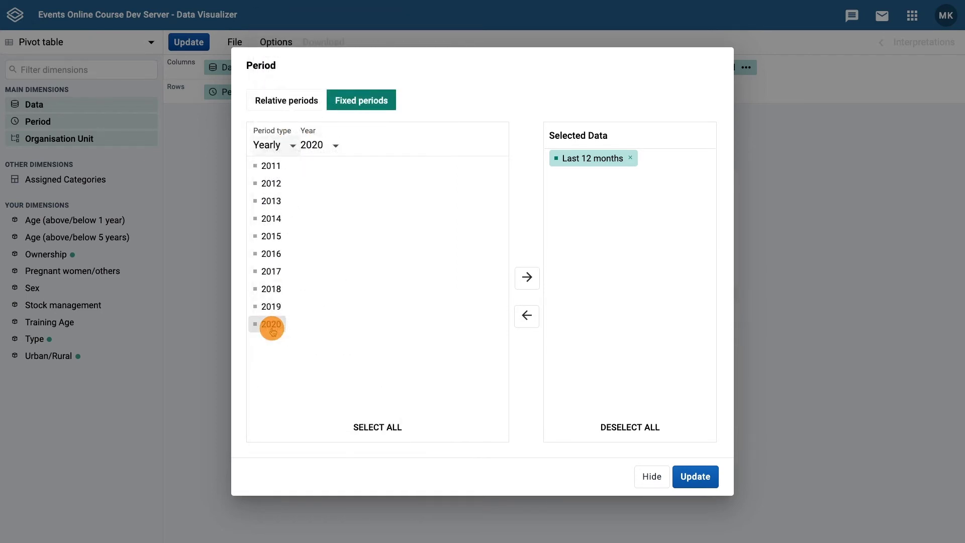
double_click(257, 307)
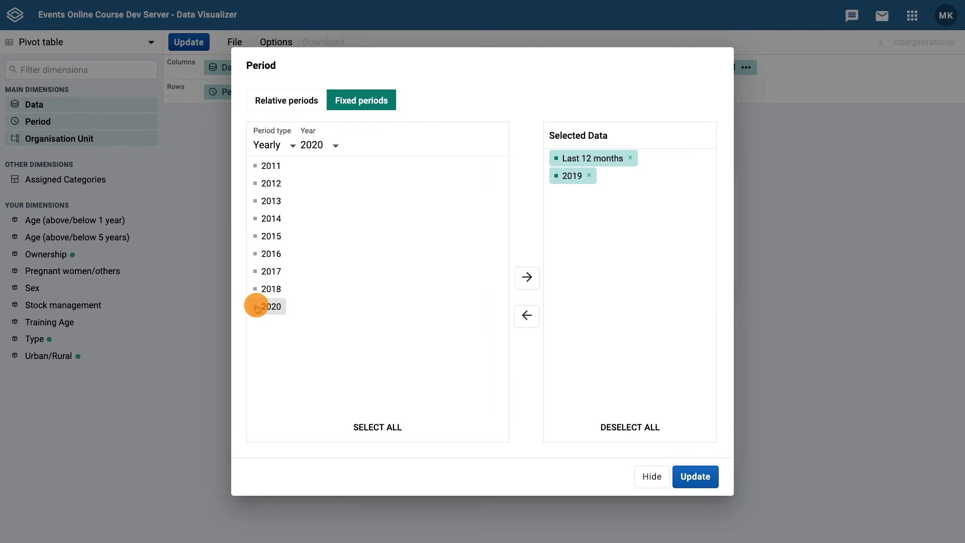
click(631, 159)
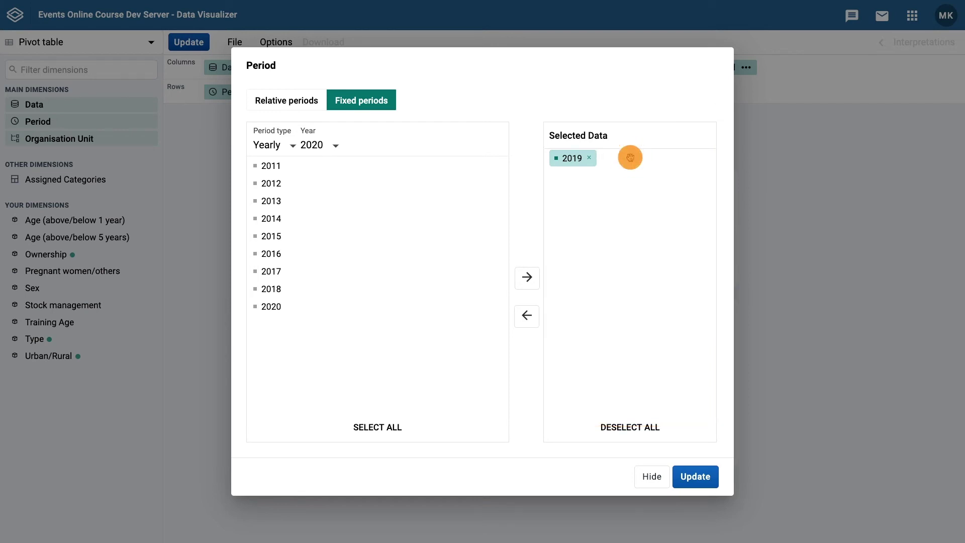
click(651, 477)
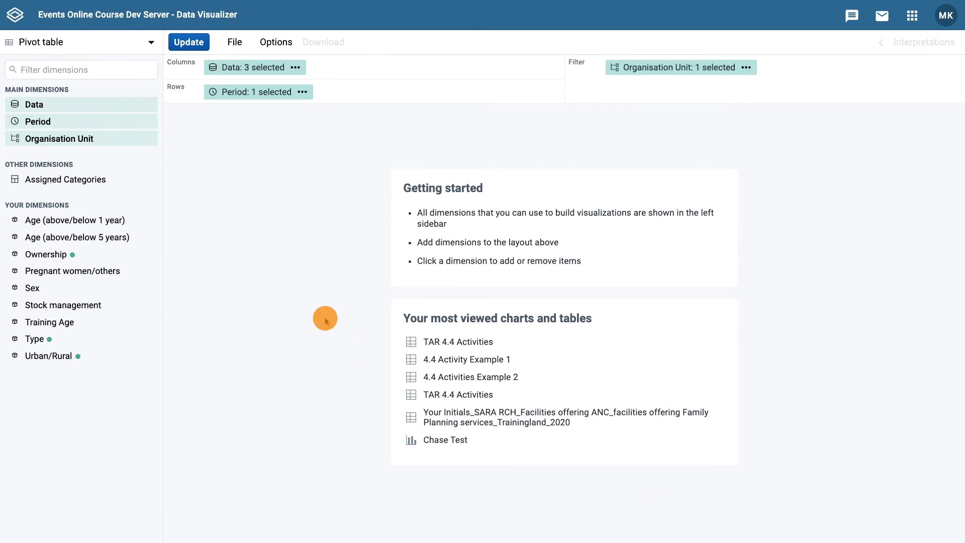
Set the organisation unit level to District under Trainingland
click(66, 140)
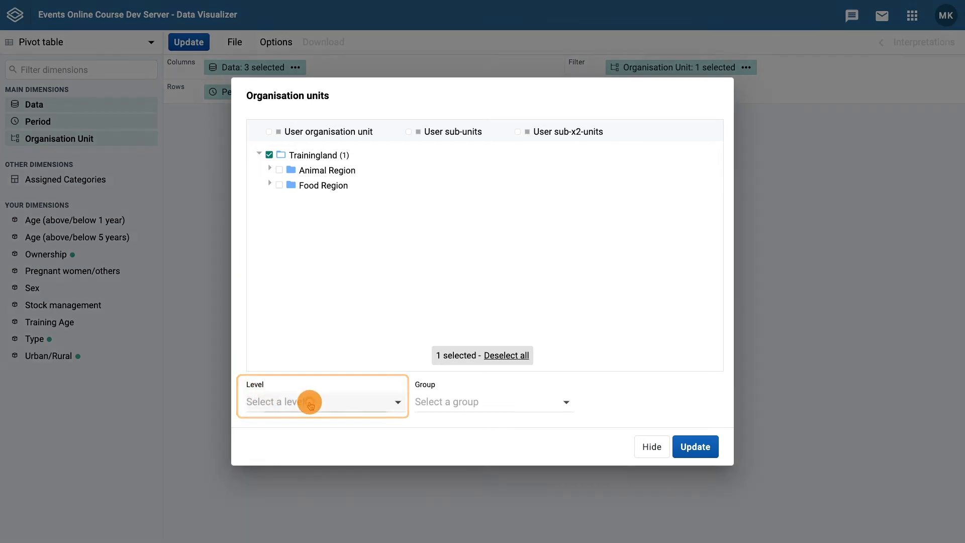
click(309, 404)
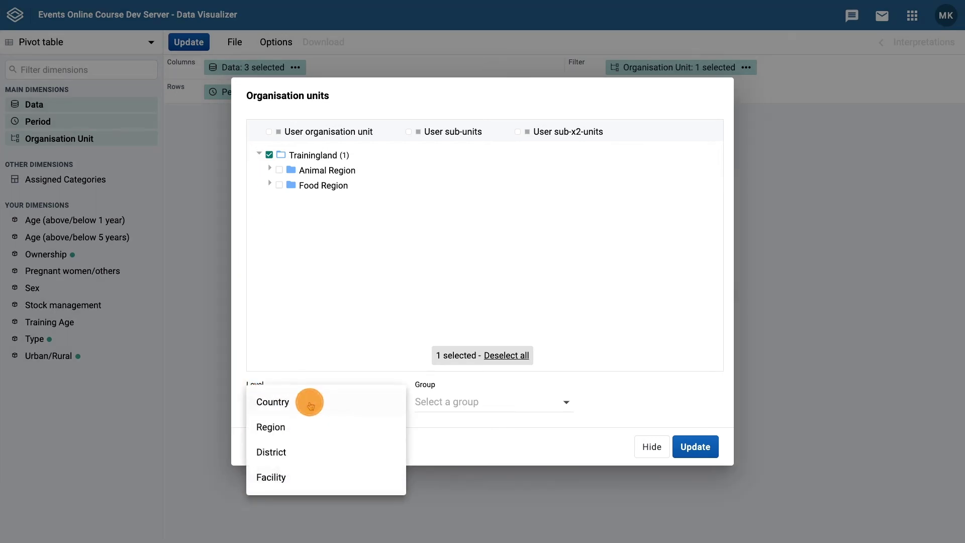
click(358, 458)
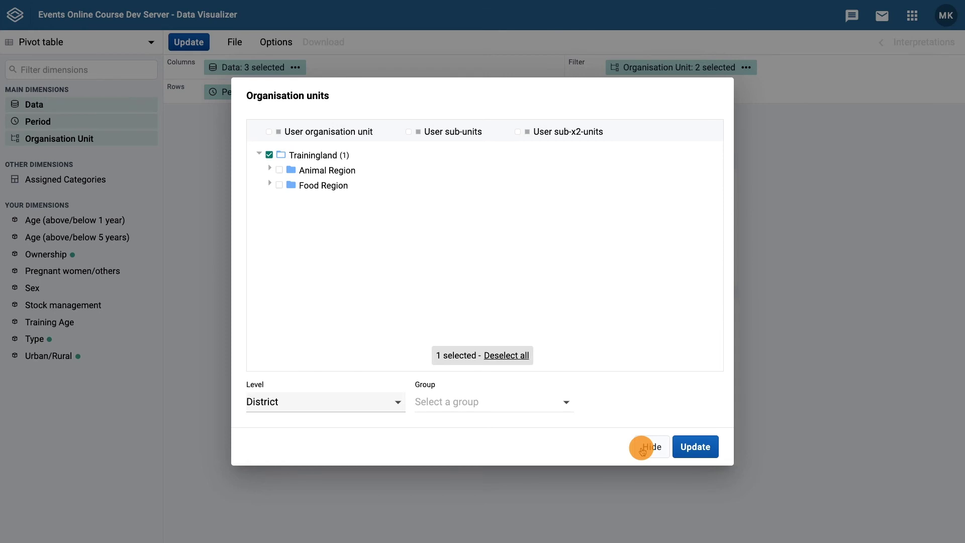
click(642, 450)
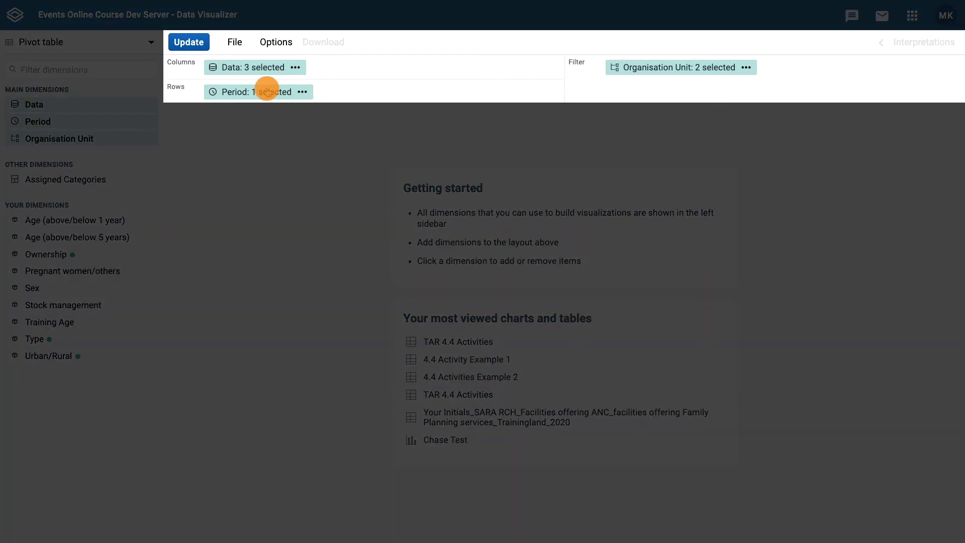
Move Period to Filter and Organisation Unit to Rows, then update the pivot table
drag(266, 91, 651, 82)
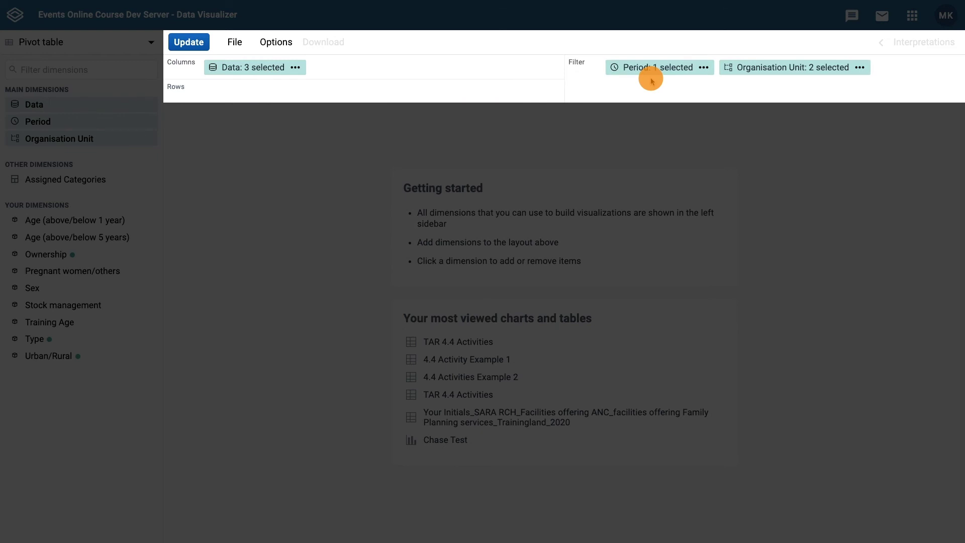
drag(755, 67, 318, 91)
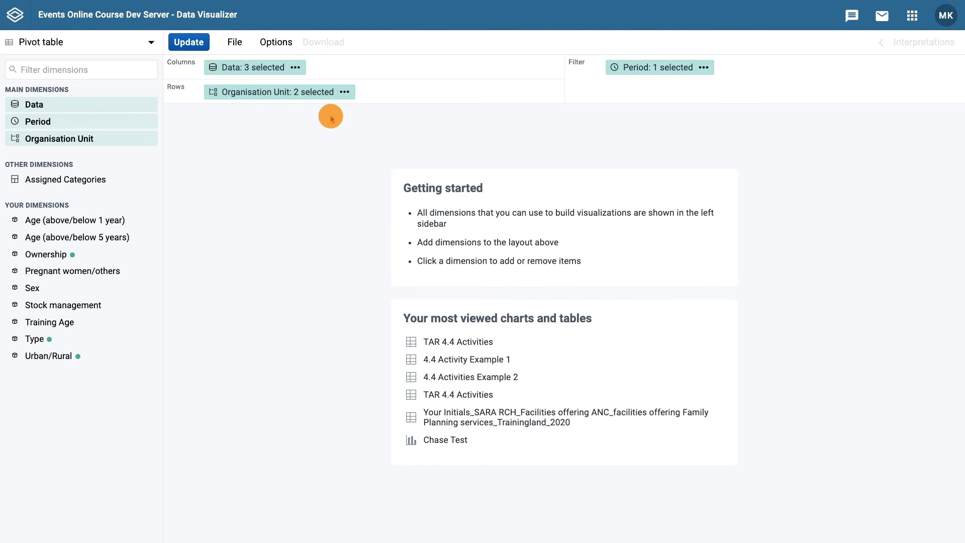
click(180, 46)
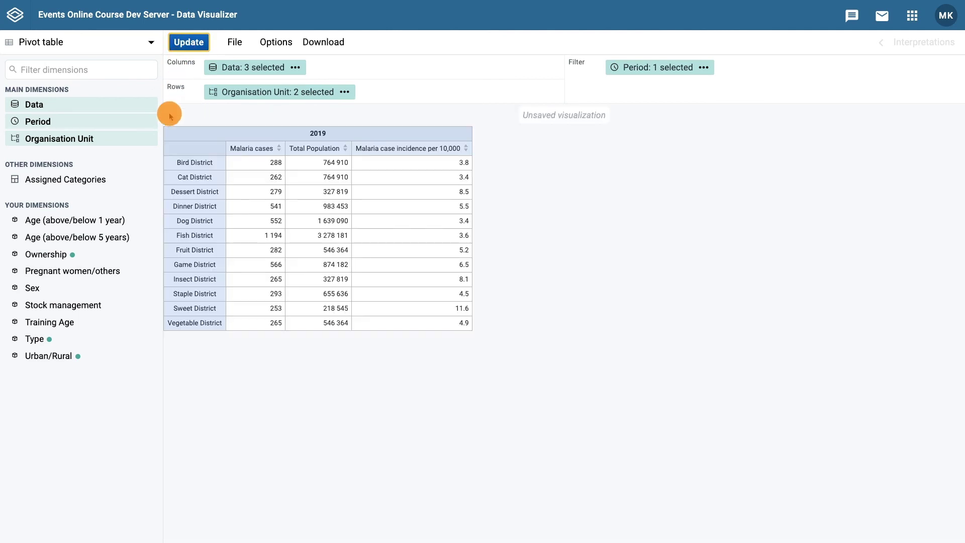